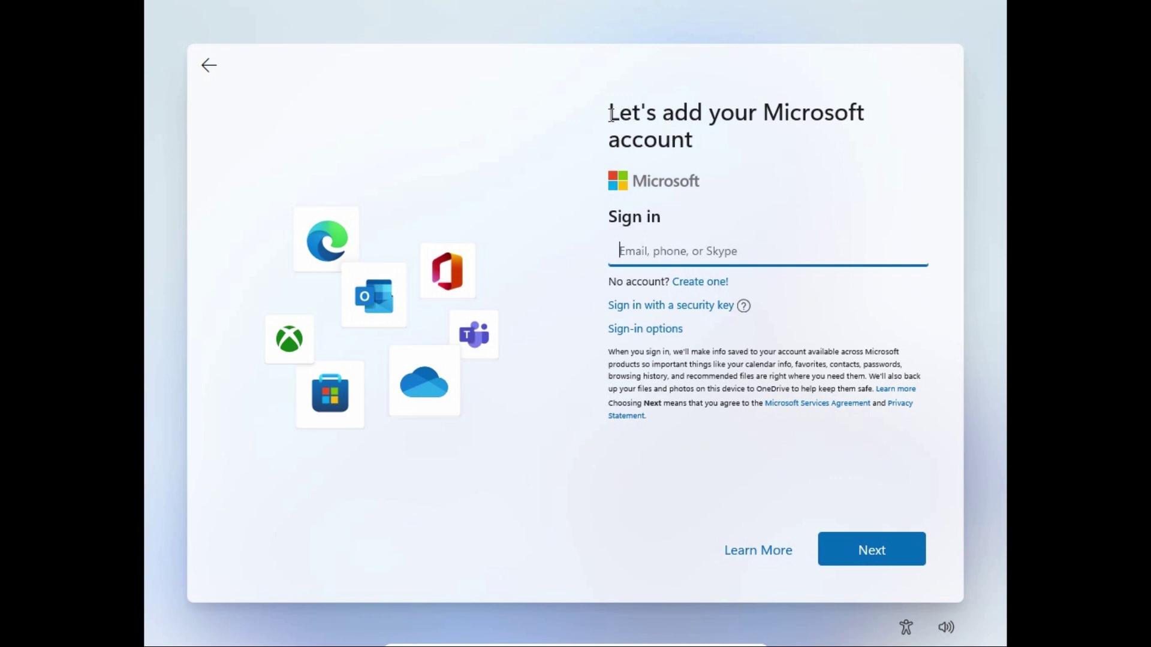
left_click(703, 247)
left_click(646, 331)
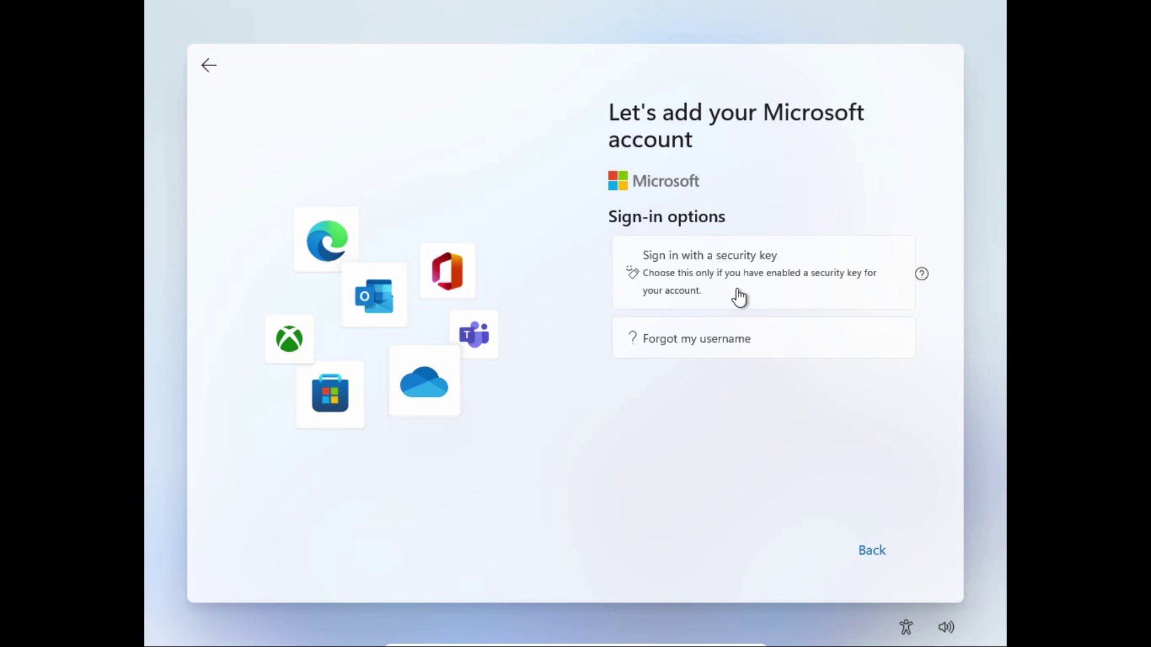
left_click(867, 552)
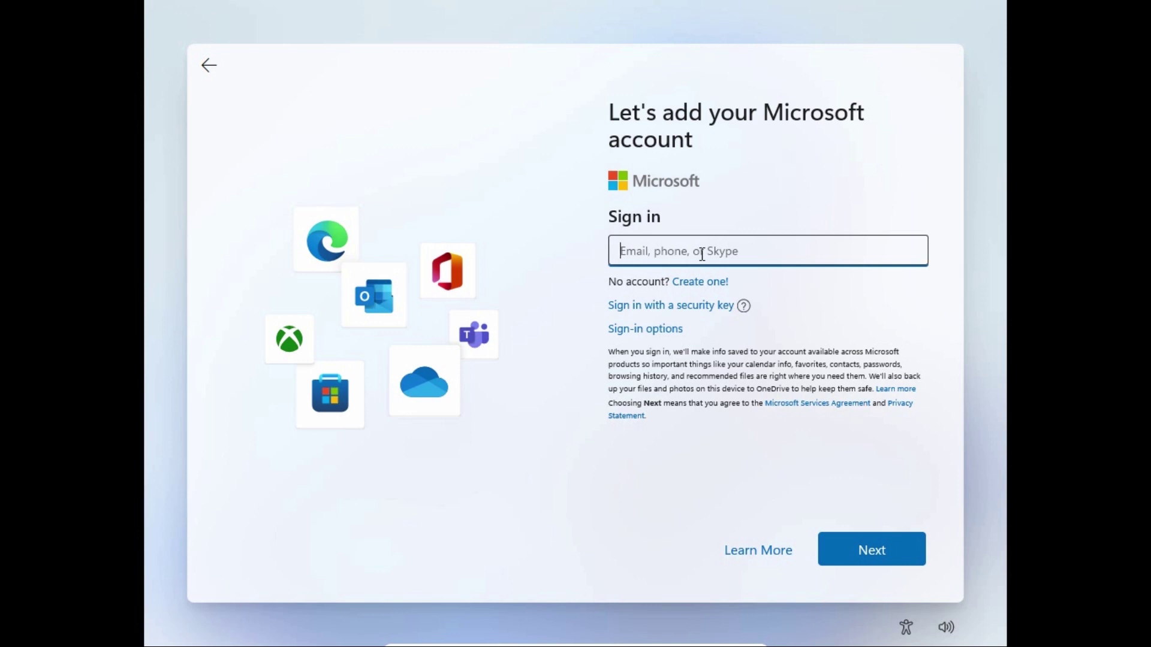
- Attempt Microsoft account sign-in with an account name and password, revealing the password before signing in
type("andriy")
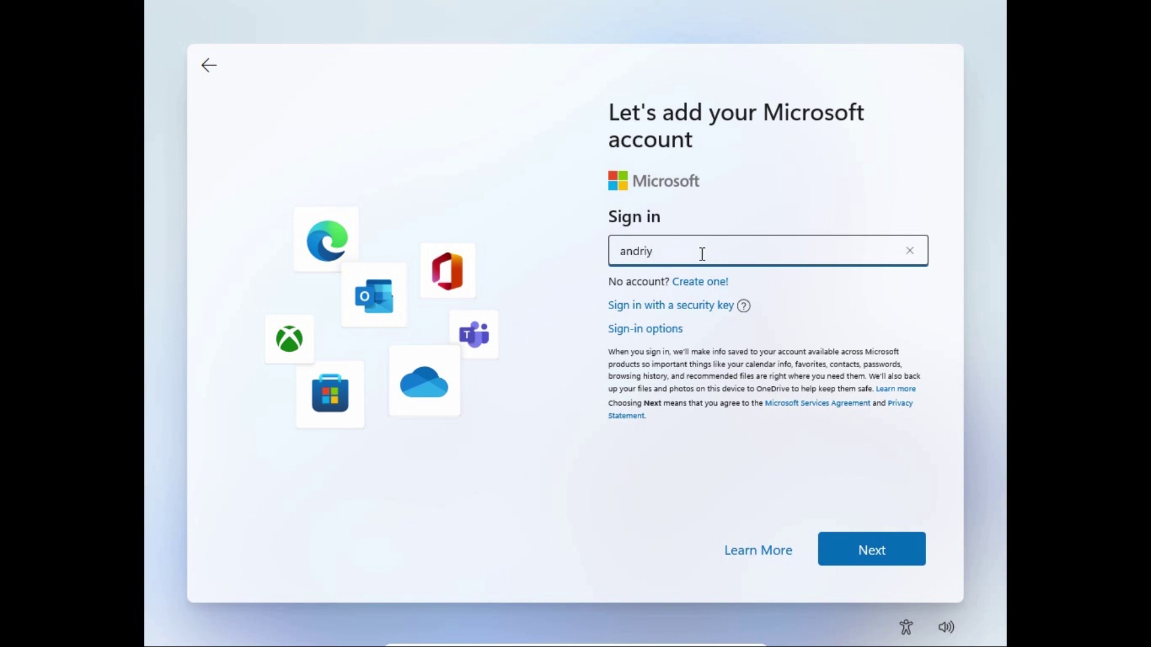
key("Return")
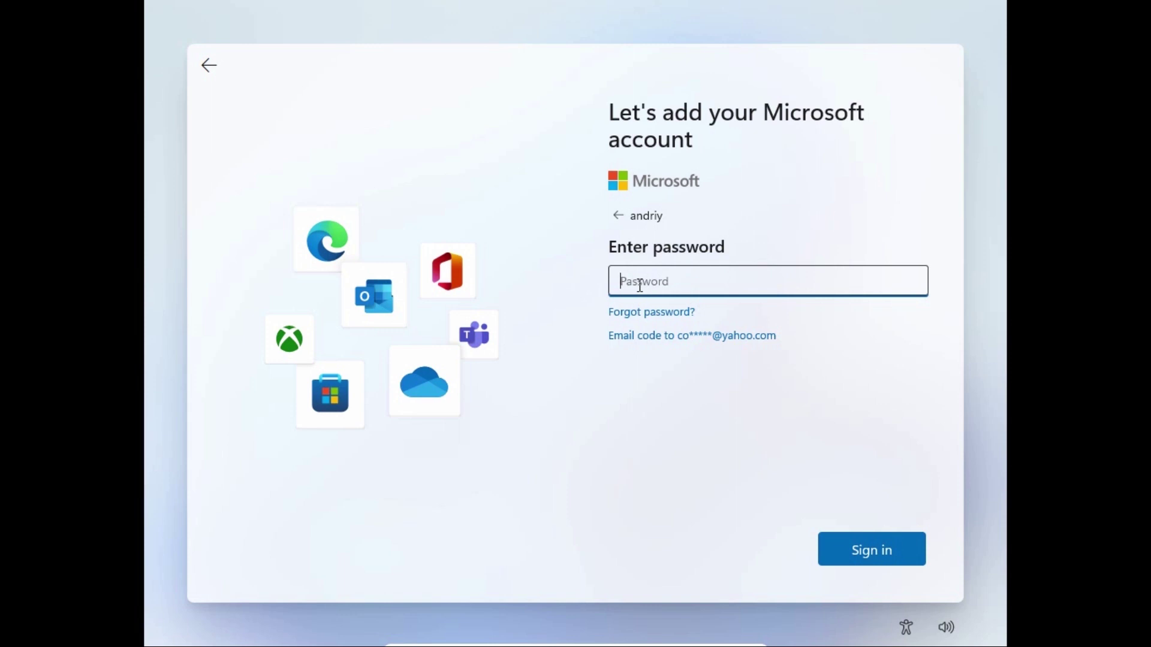
type("••••")
left_click(901, 283)
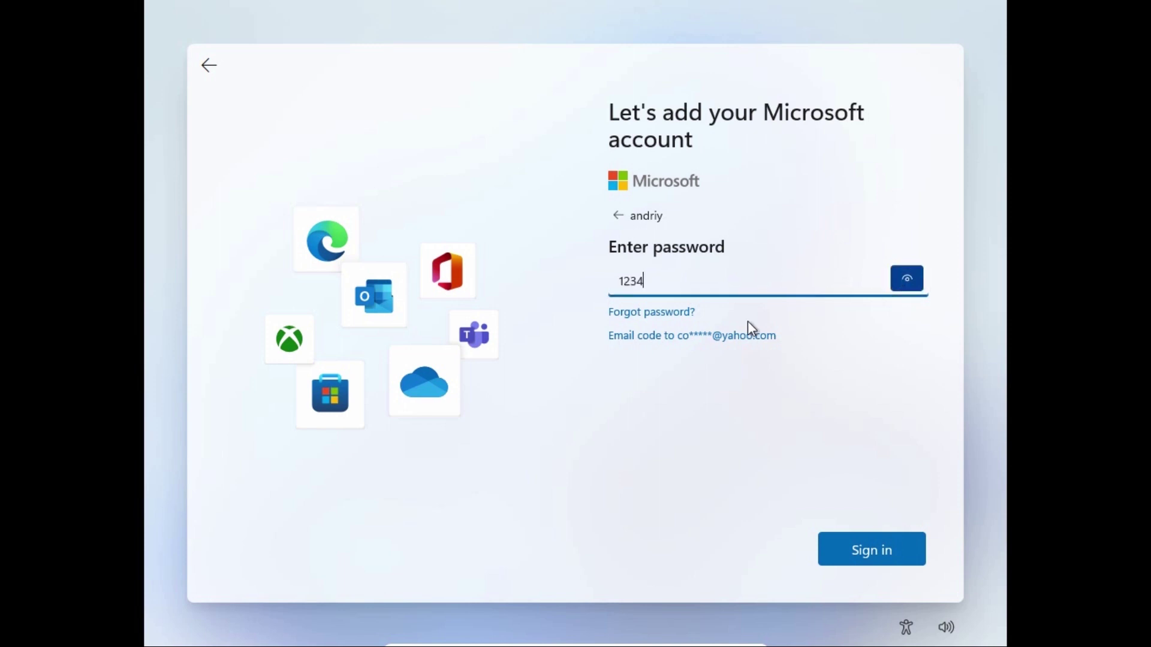
left_click(865, 557)
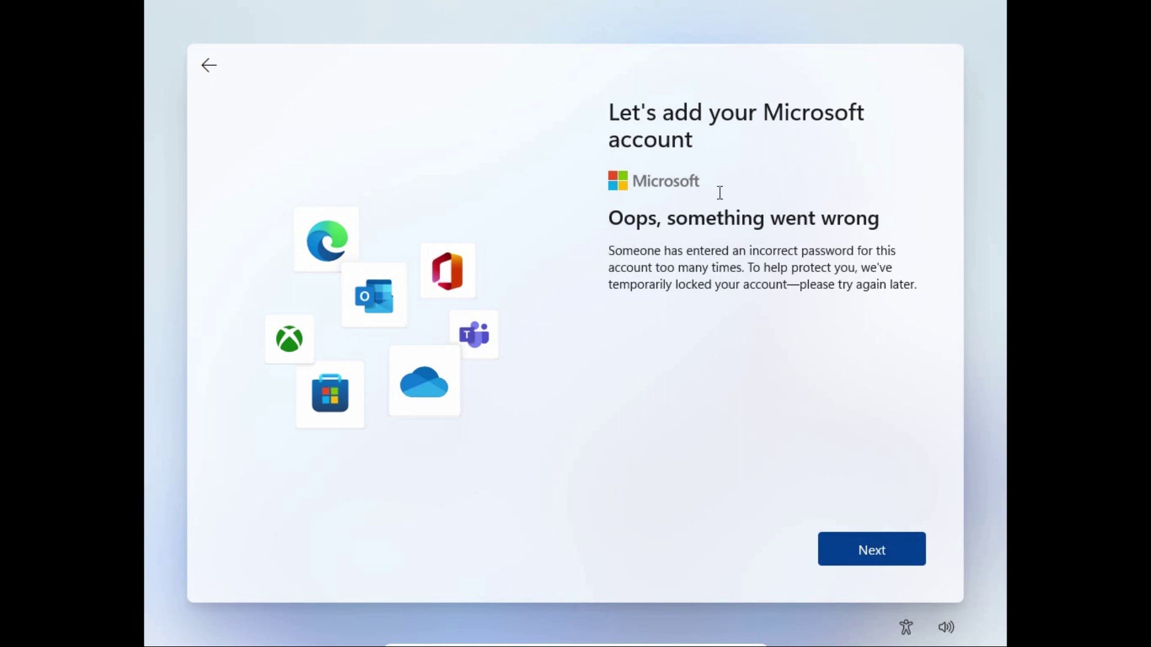
- Dismiss the locked-account error and enter USER as the device user's name
left_click(881, 548)
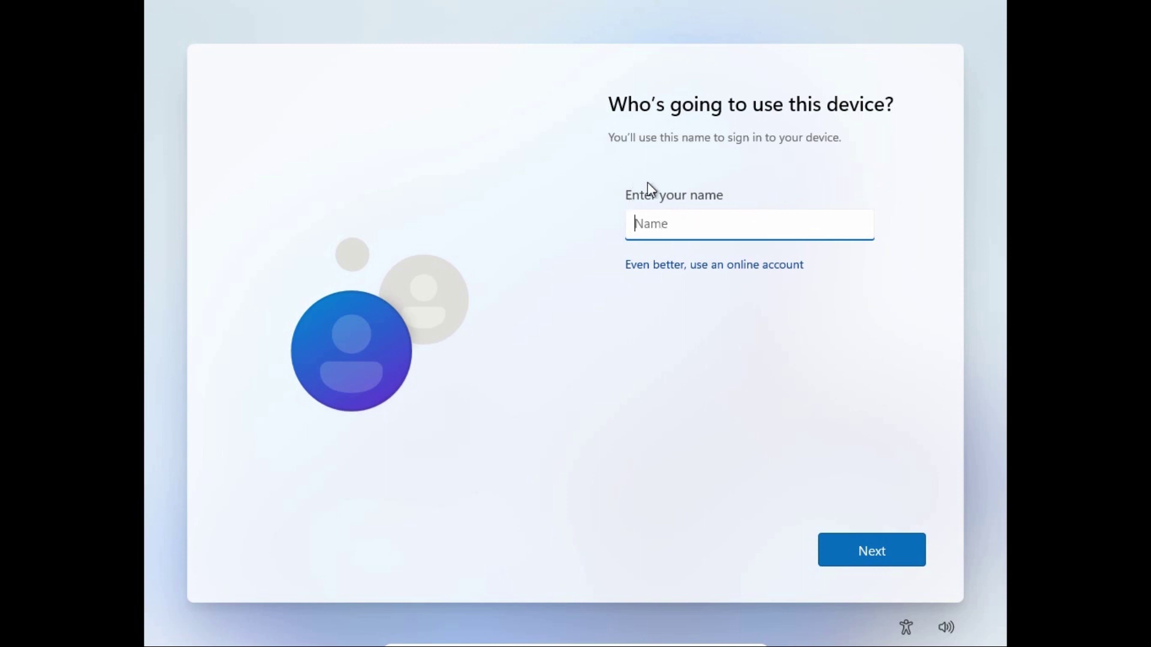
left_click(659, 221)
type("I")
type("USER")
left_click(884, 549)
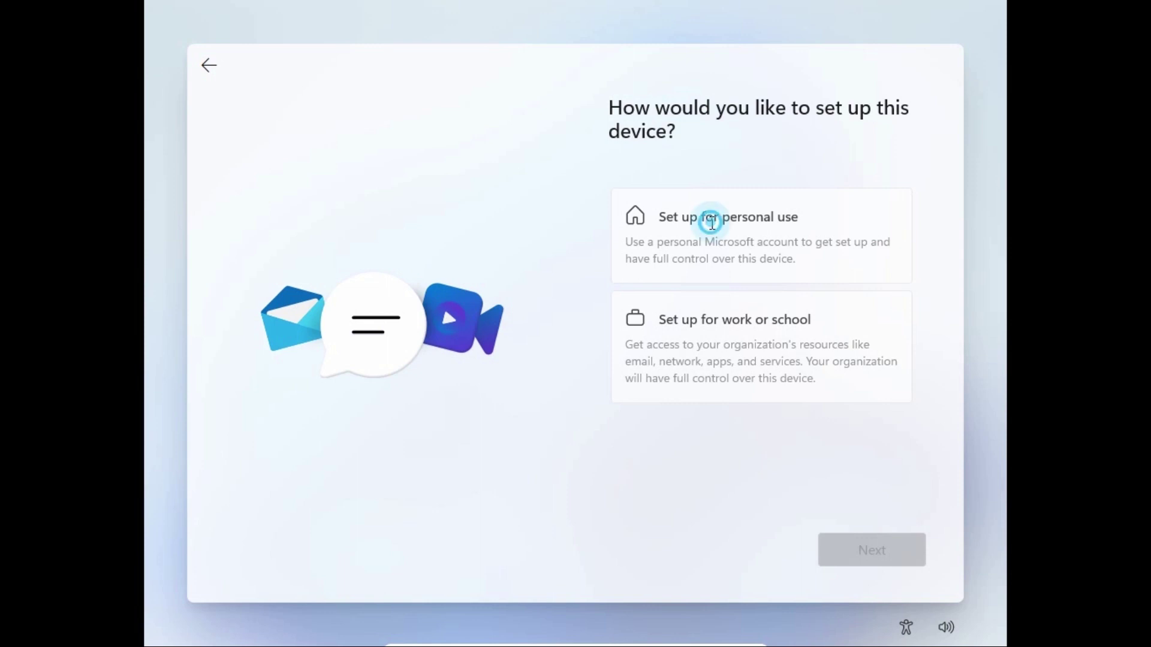
- Choose Set up for personal use and proceed to the Microsoft account sign-in
left_click(709, 220)
left_click(876, 554)
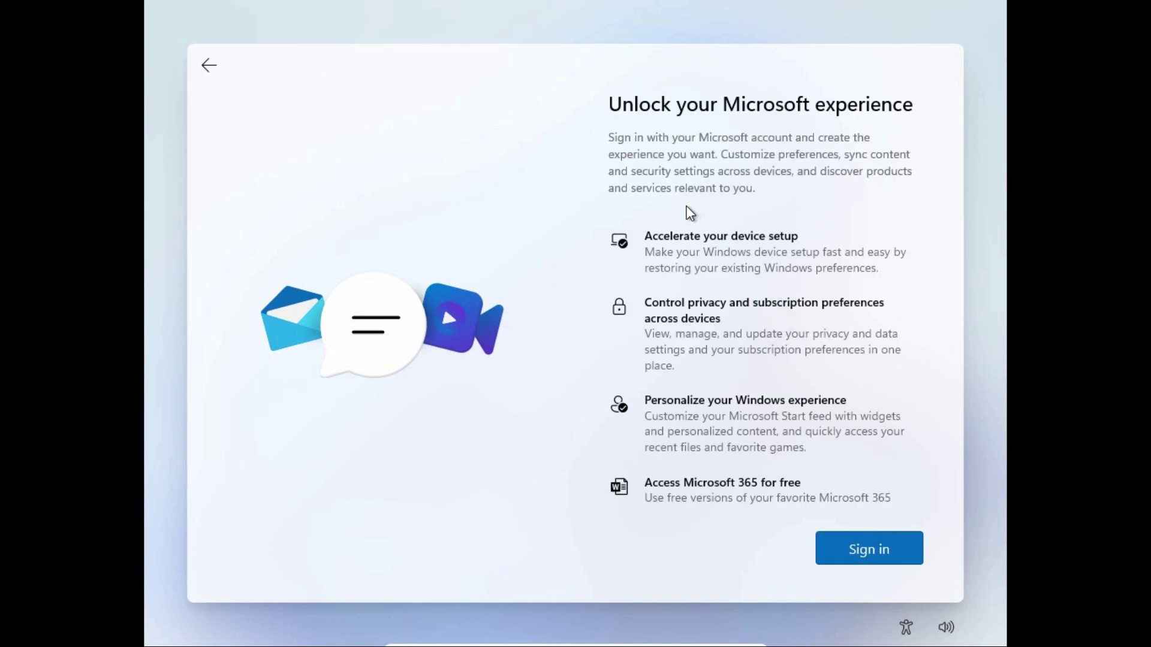
left_click(885, 549)
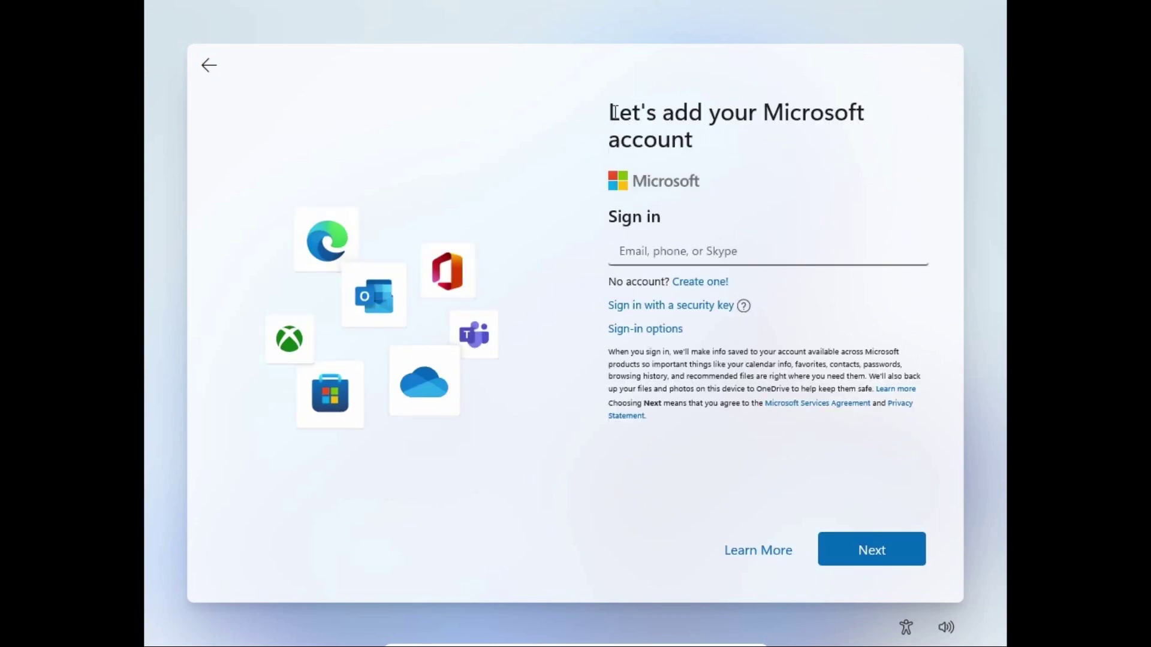
- Release the network adapter's IP address with ipconfig /release in a Shift+F10 Command Prompt, then close it
left_click(668, 251)
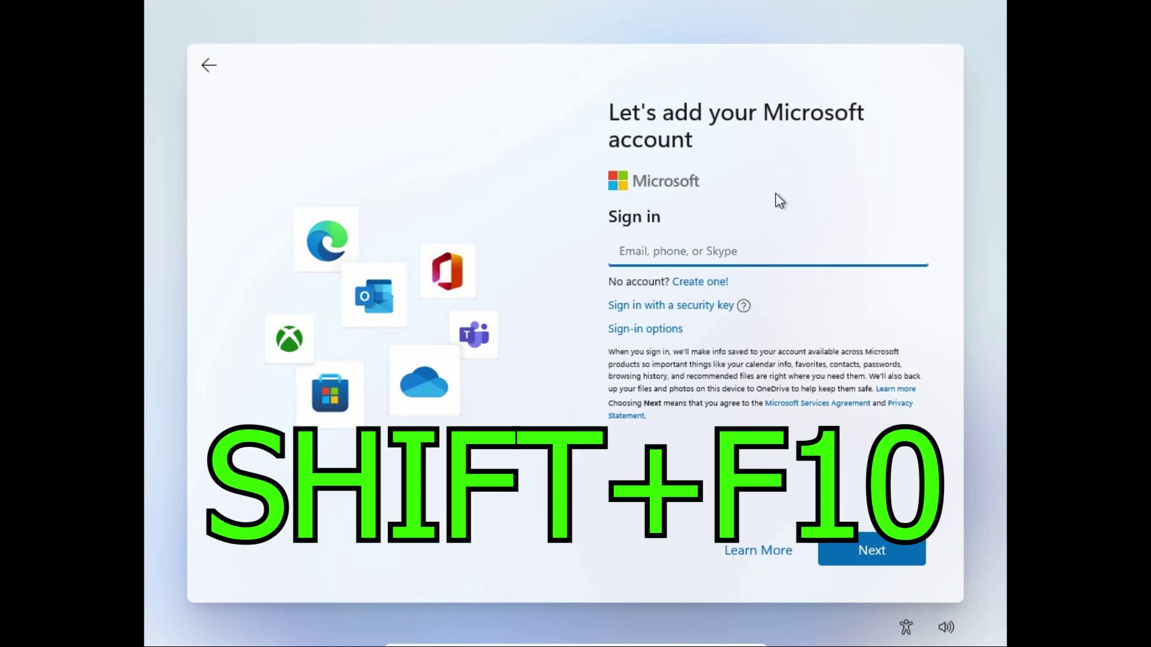
key("shift+F10")
left_click(328, 150)
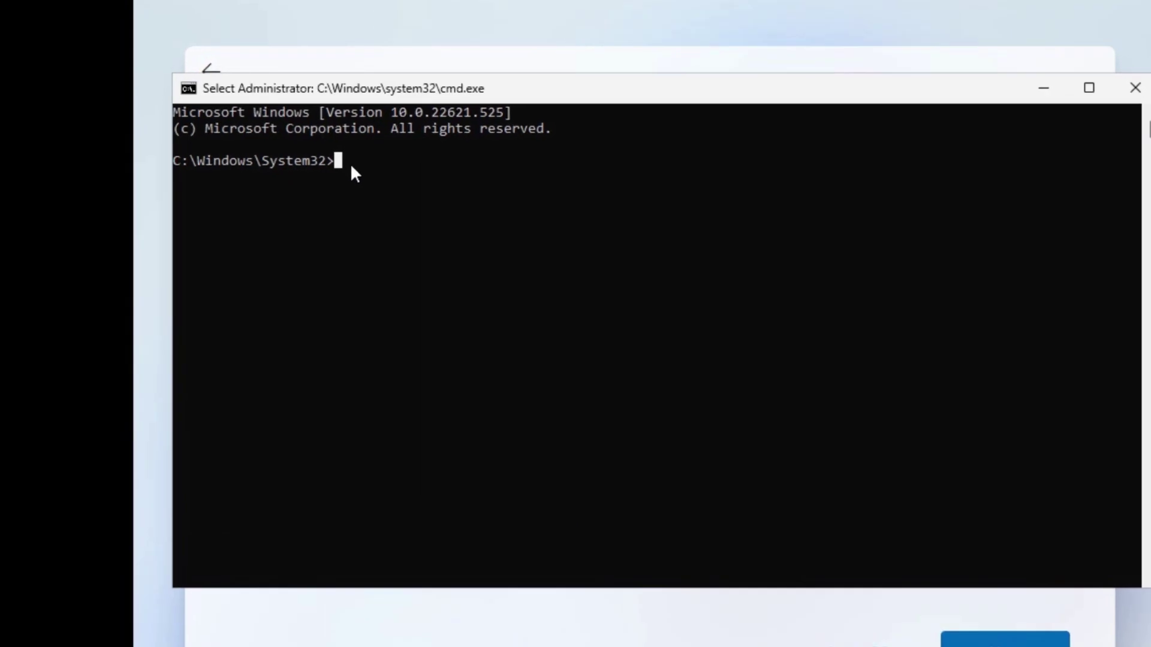
type("ipco")
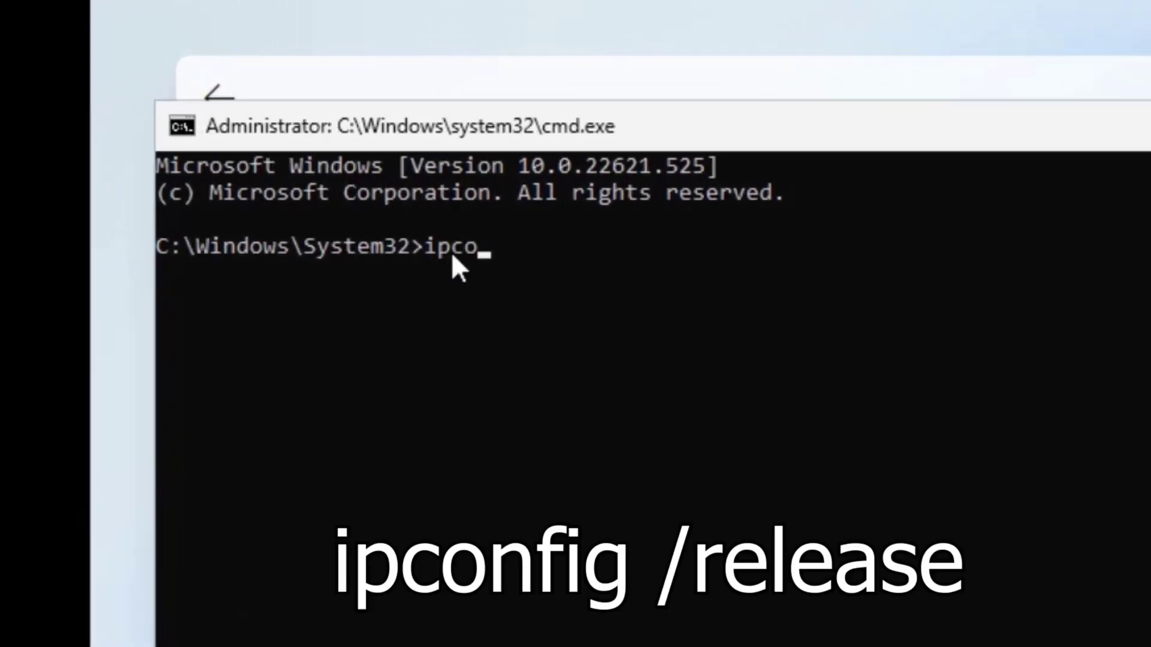
type("nfig")
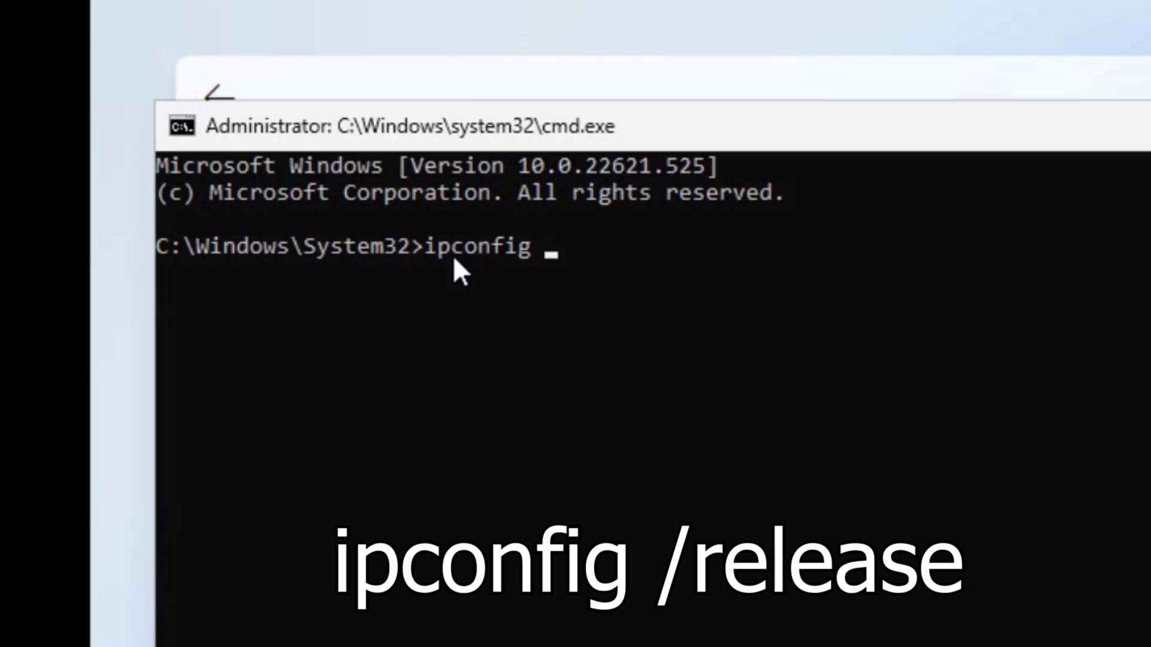
type(" /release")
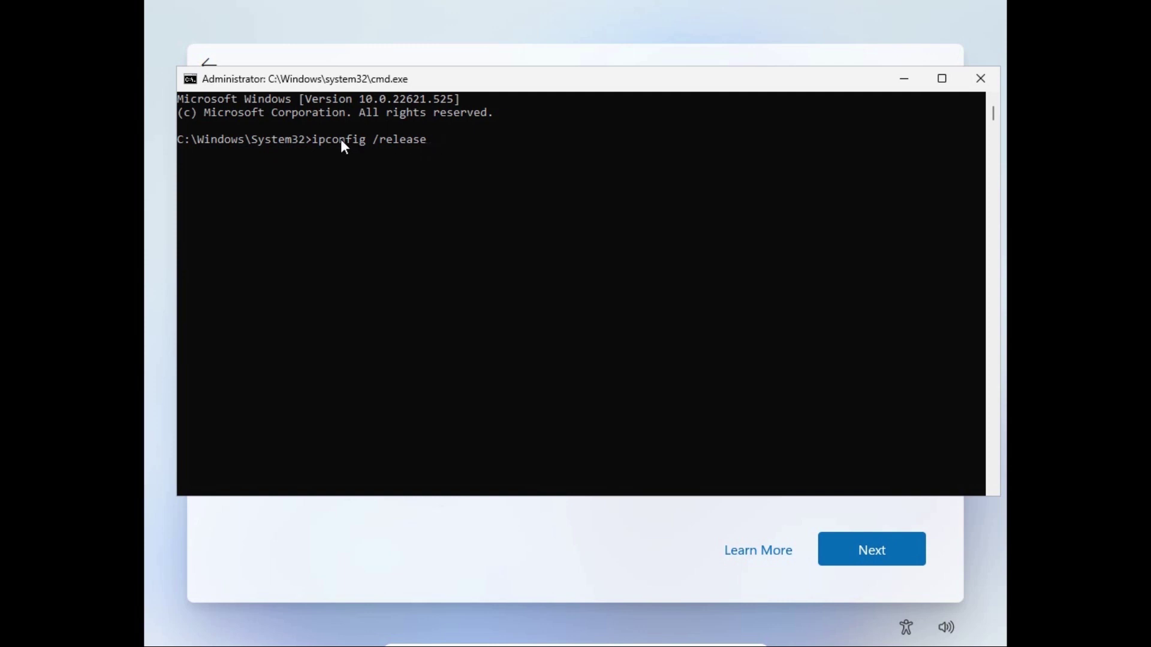
key("Return")
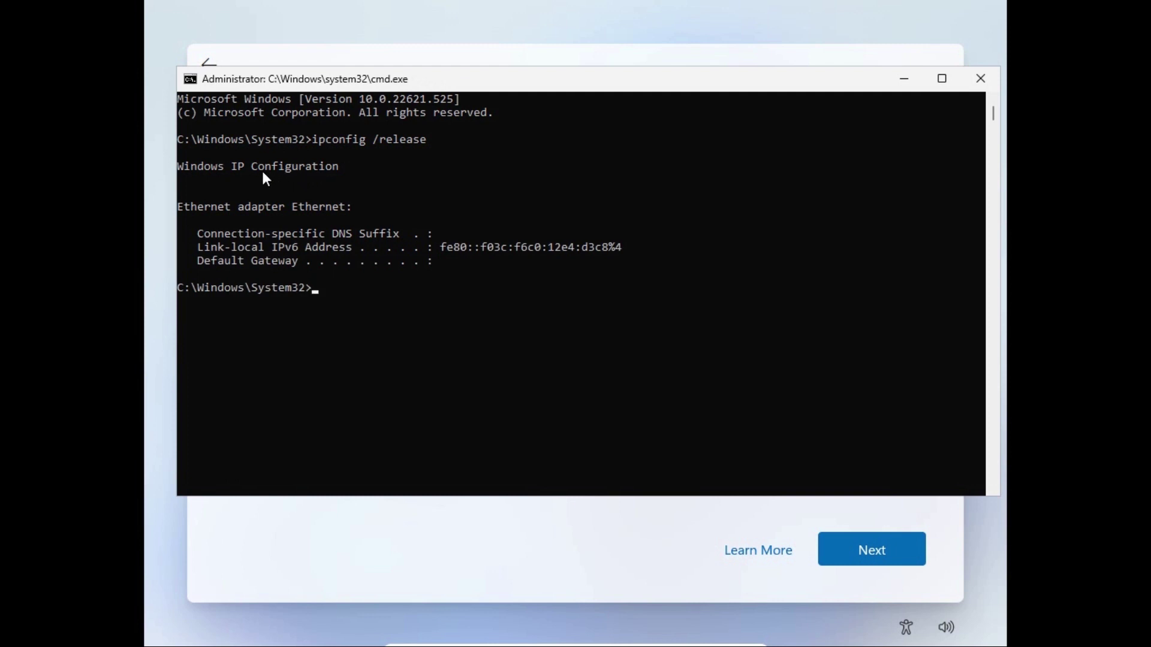
left_click(980, 79)
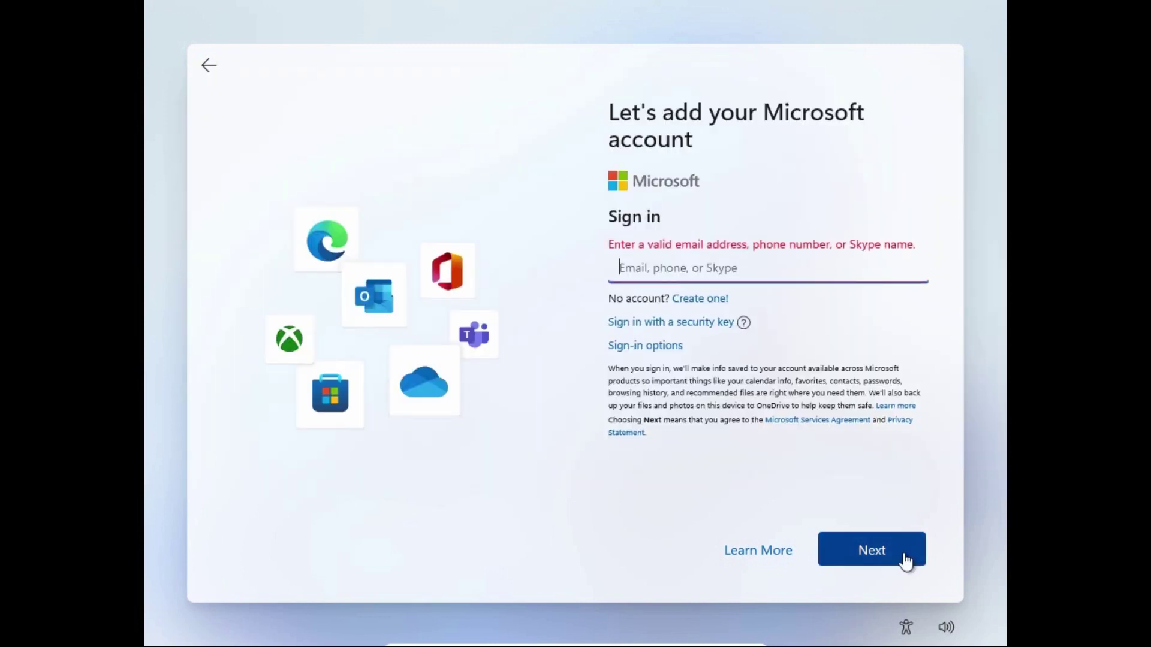
- Go back to the name page, enter USER, then choose 'Even better, use an online account'
left_click(210, 67)
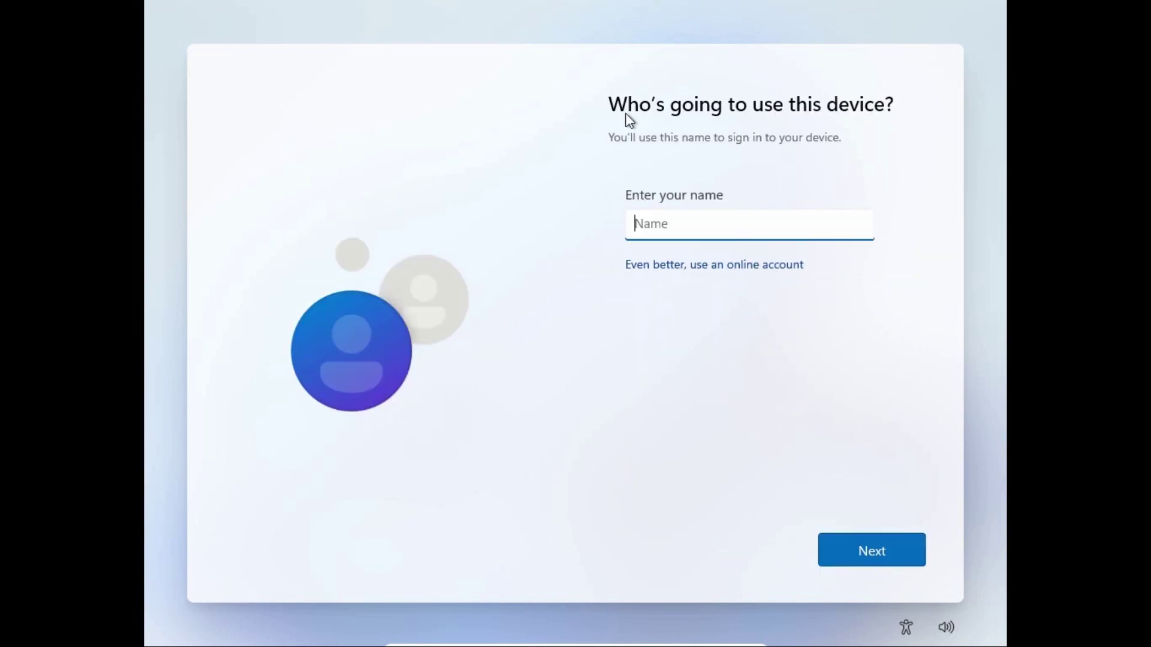
left_click(674, 222)
type("USER")
left_click_drag(712, 226, 627, 237)
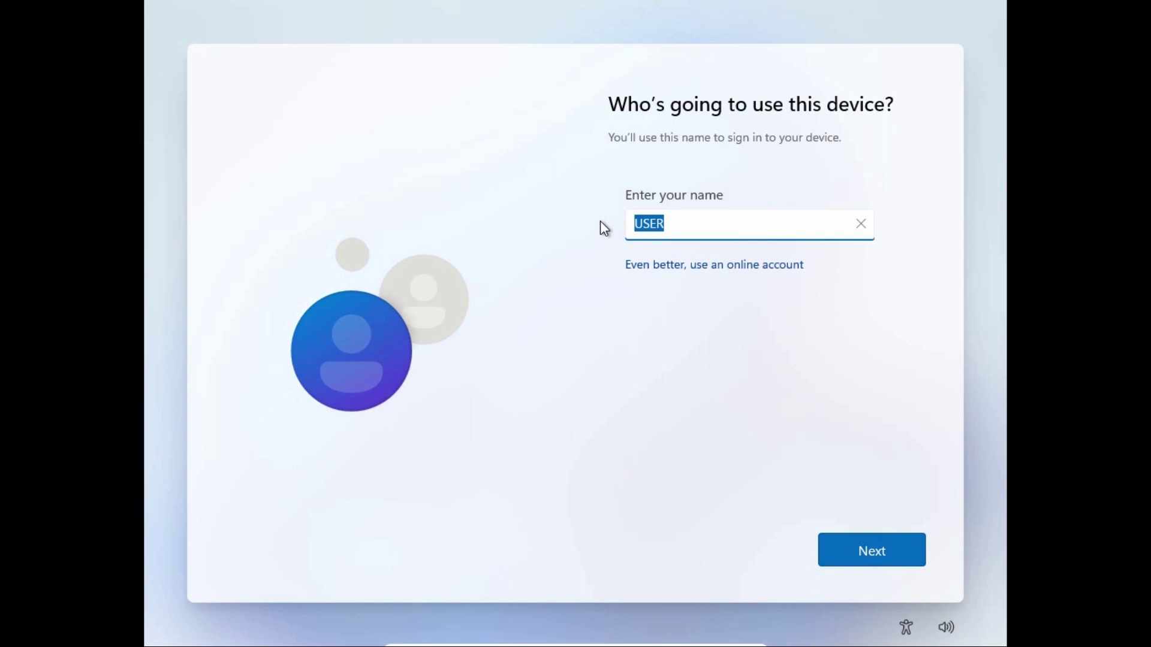
left_click(629, 265)
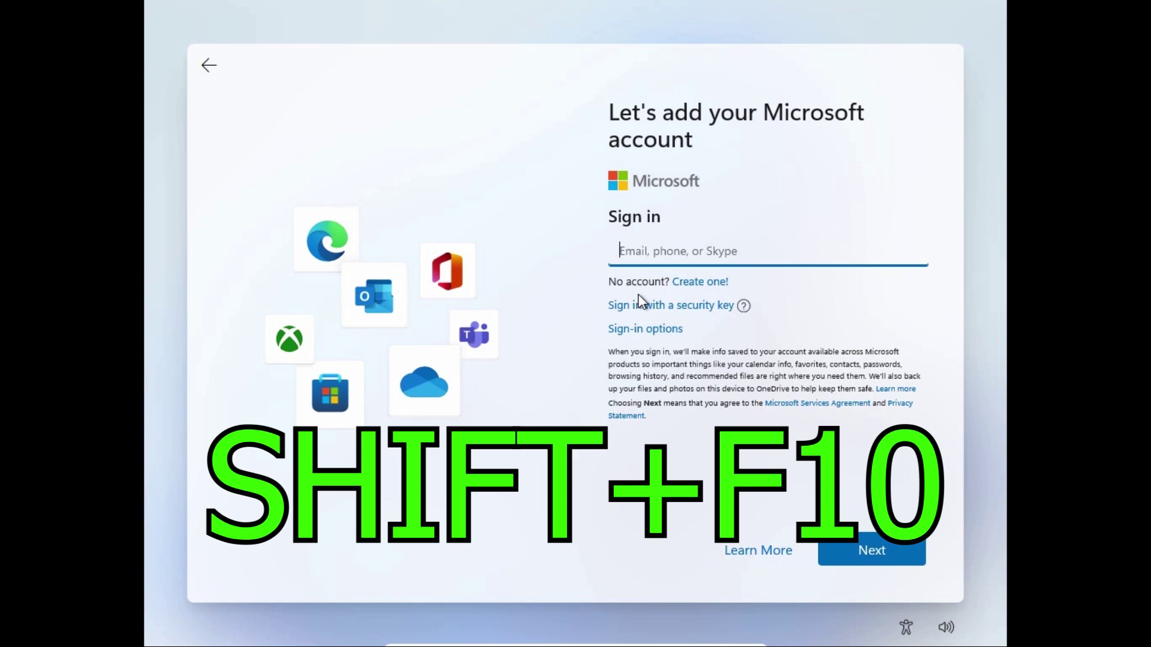
- Run oobe\bypassnro in a Shift+F10 Command Prompt to restart setup with an offline option
key("shift+F10")
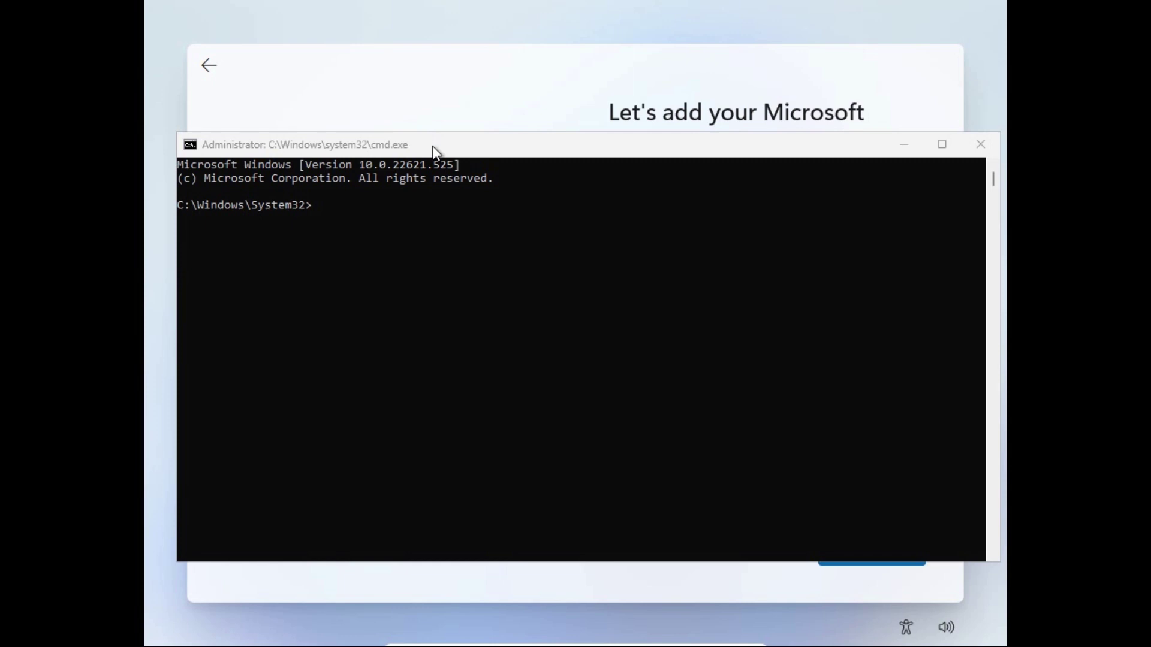
left_click_drag(432, 147, 418, 144)
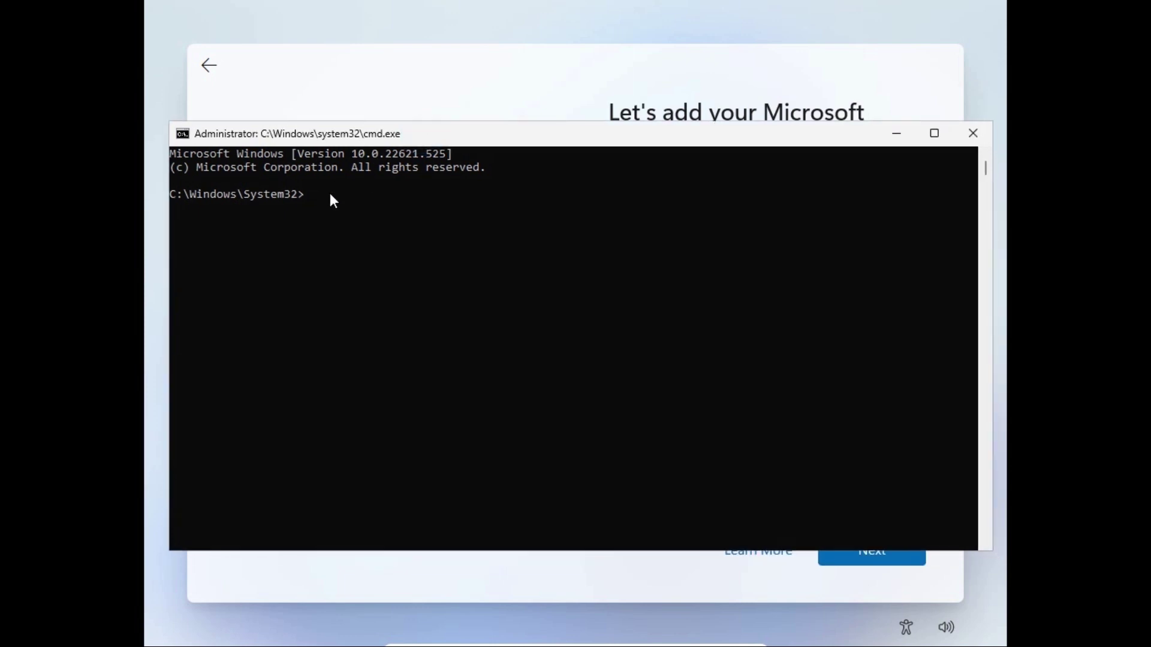
type("oobe")
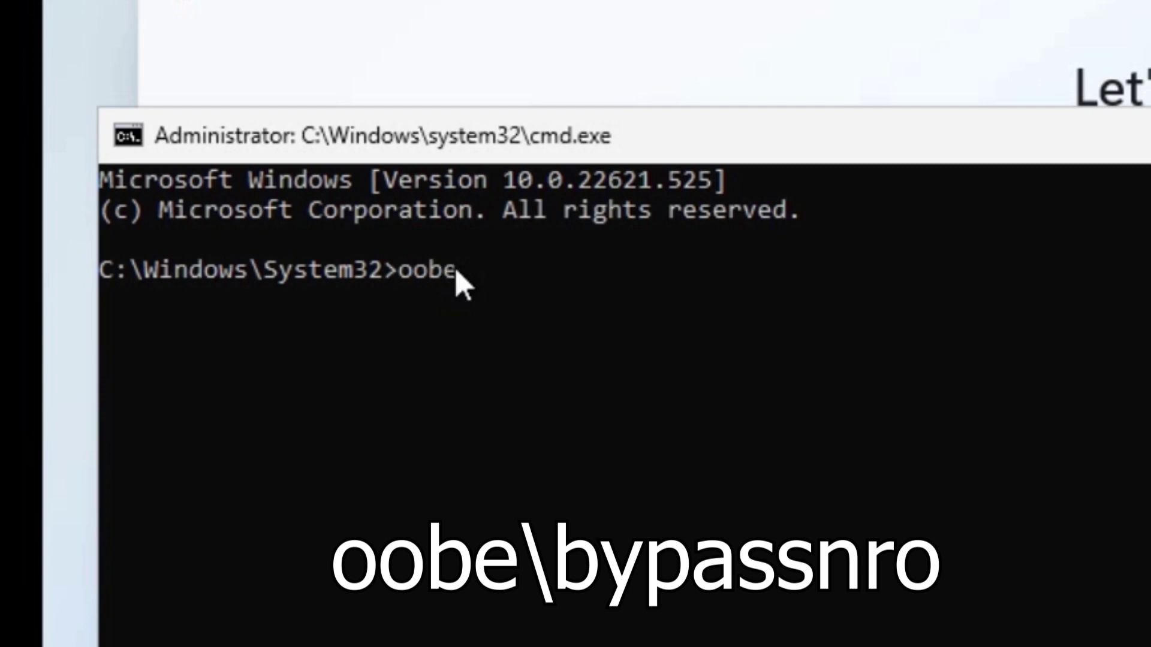
type("\\bypass")
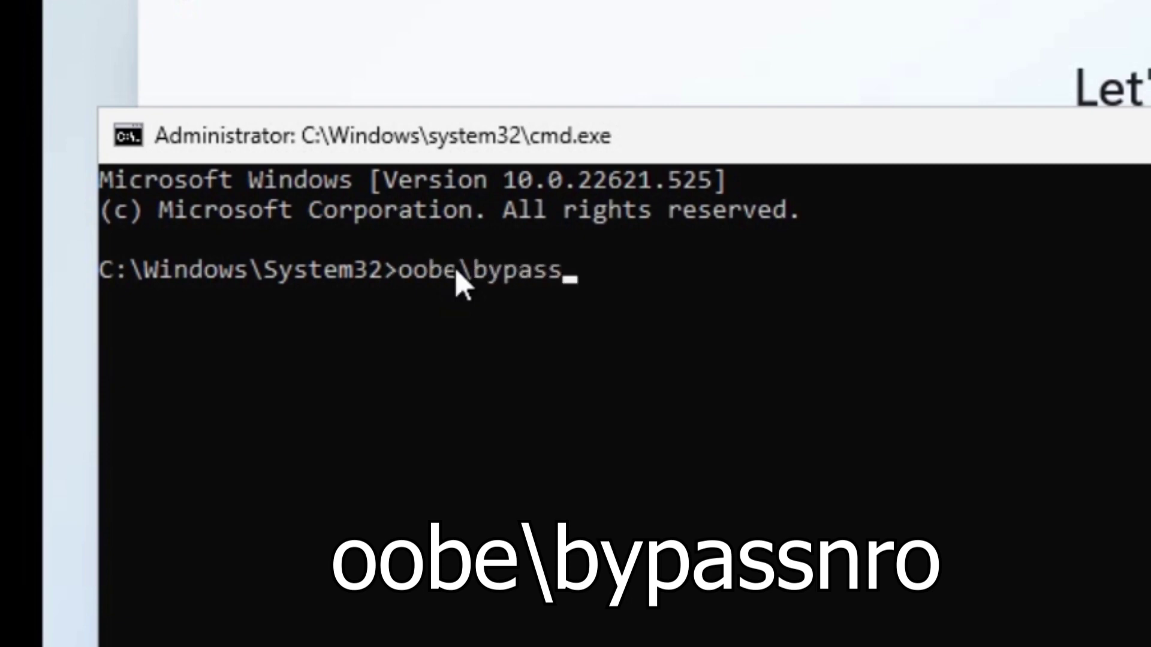
type("nro")
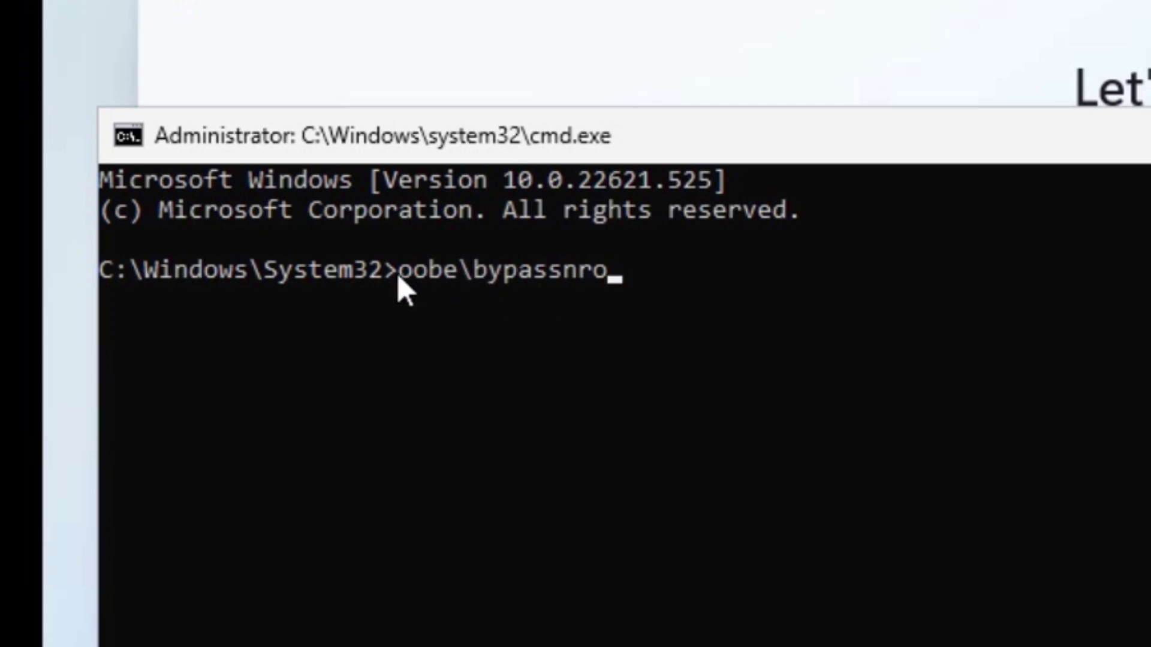
left_click_drag(401, 275, 435, 306)
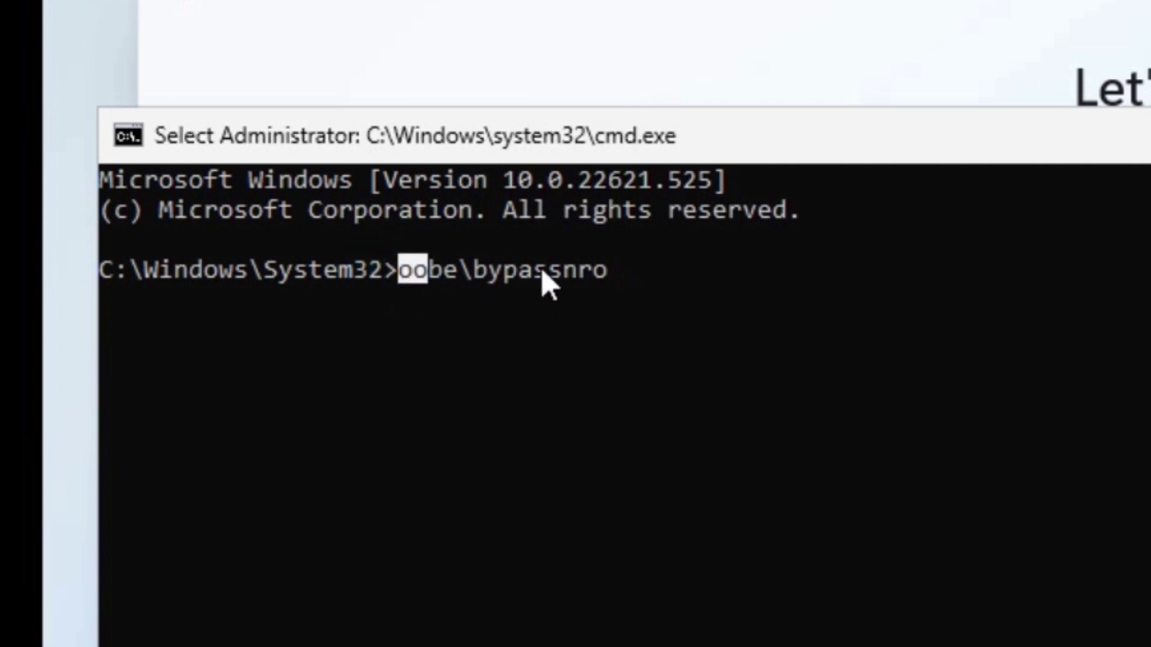
key("Return")
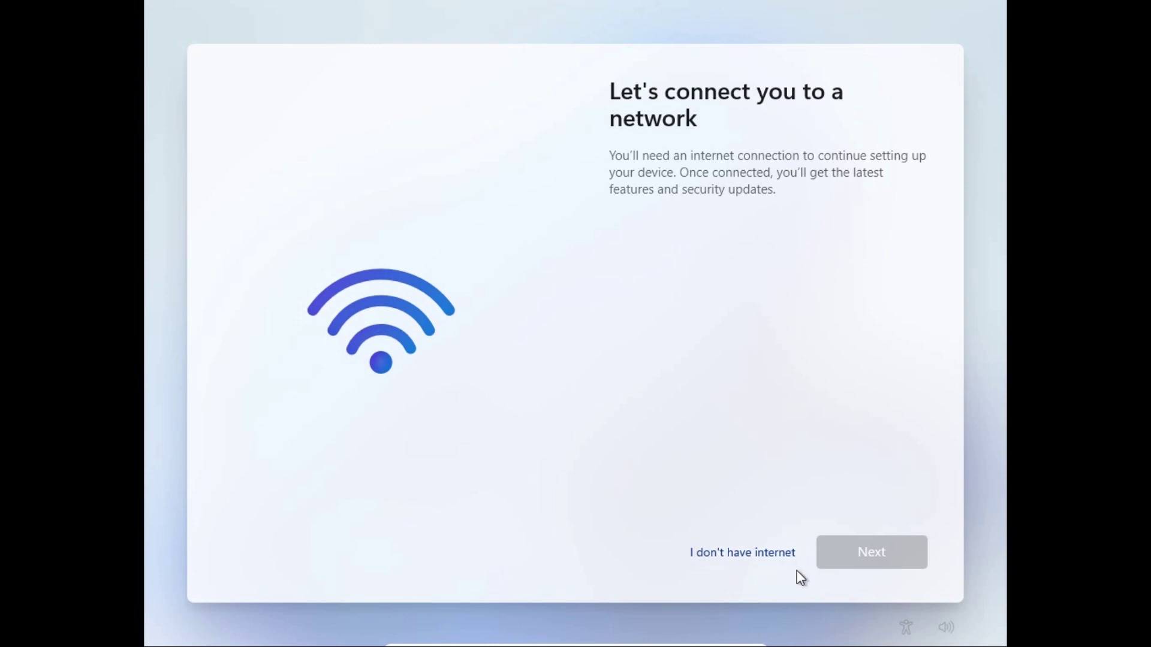
- Continue without internet in limited setup, creating account USER with no password
left_click(741, 560)
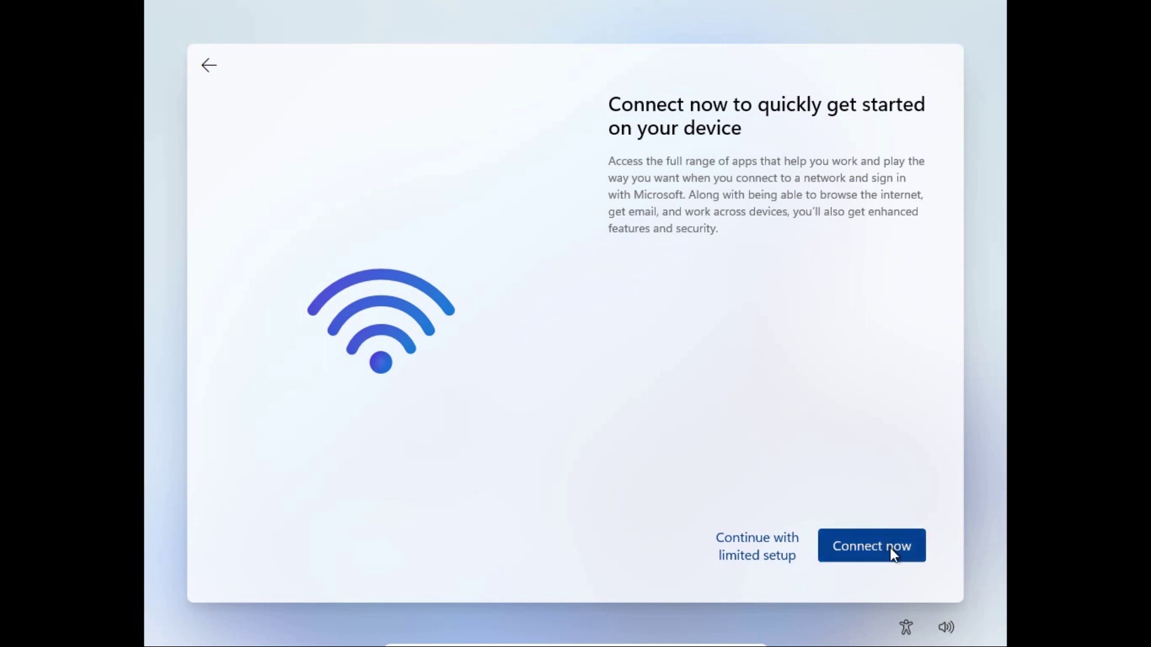
left_click(757, 560)
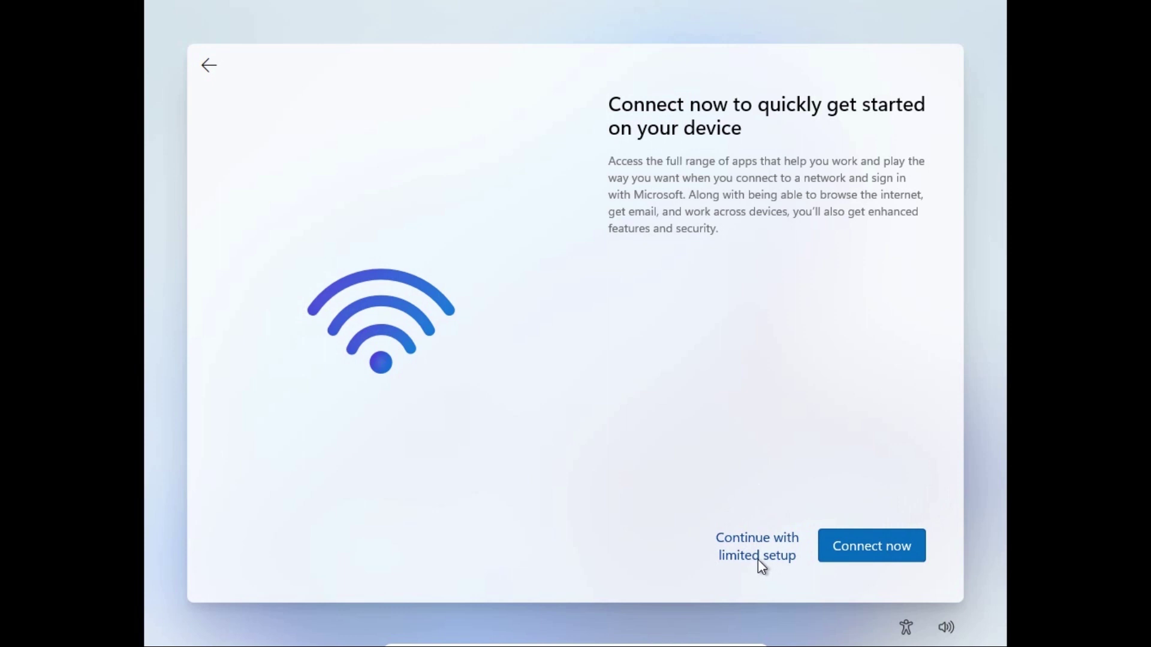
left_click(761, 539)
left_click(657, 226)
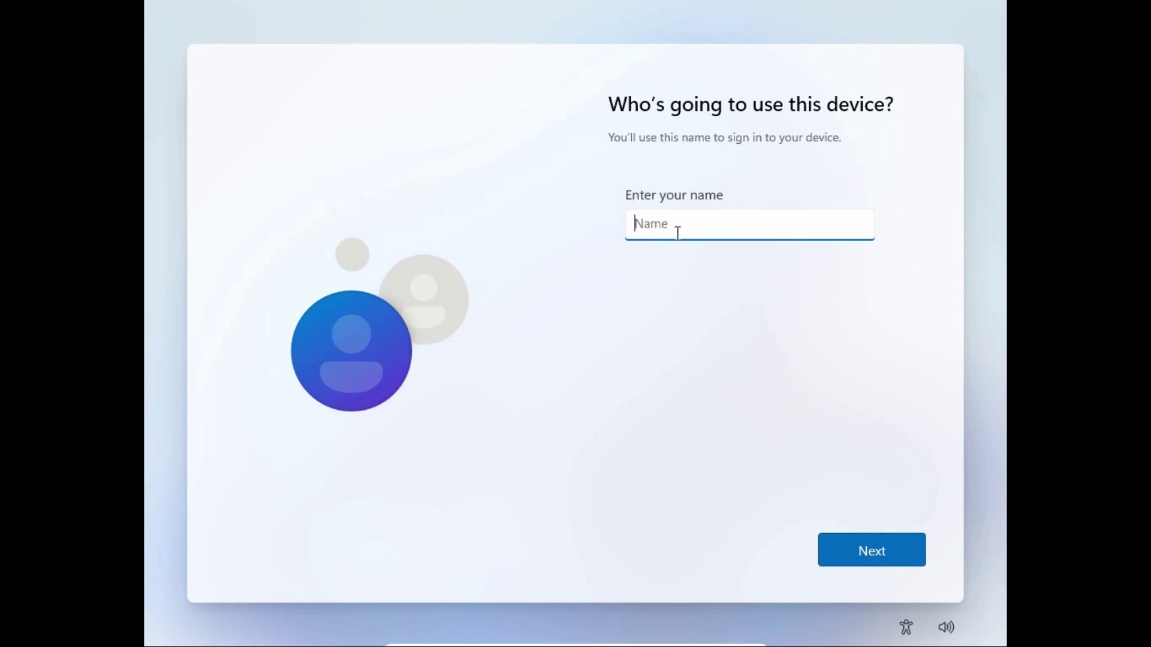
type("USER")
left_click(883, 555)
left_click(893, 559)
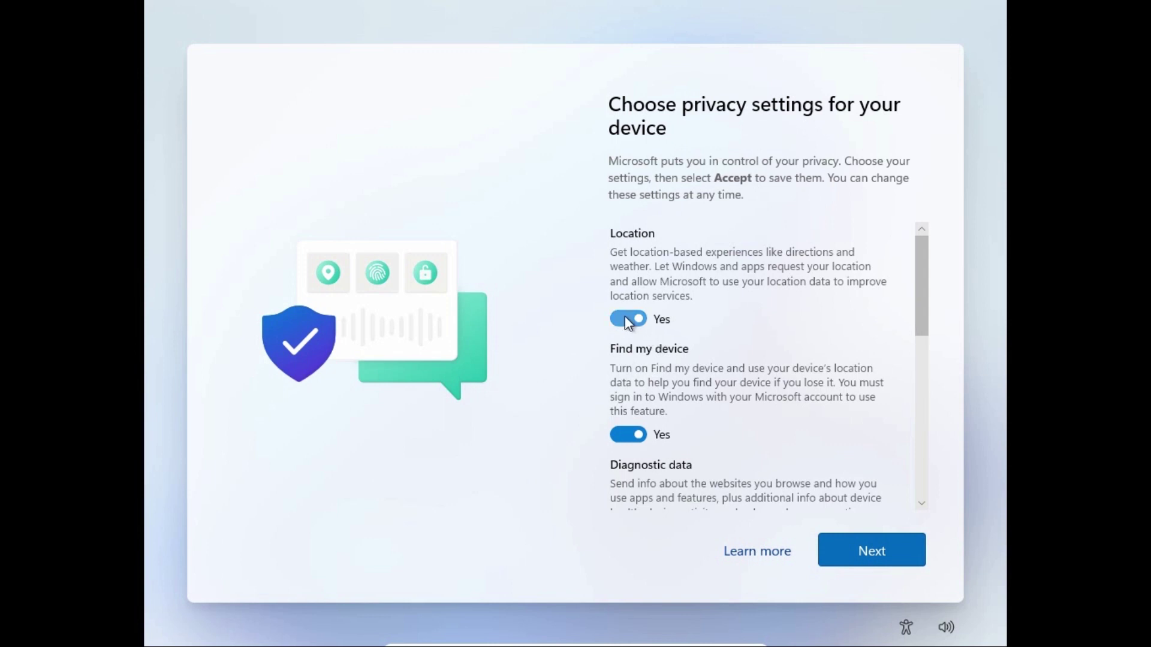
- Turn off location, Find my device, inking, tailored experiences and advertising ID, then view Accounts settings
left_click(624, 318)
left_click(629, 414)
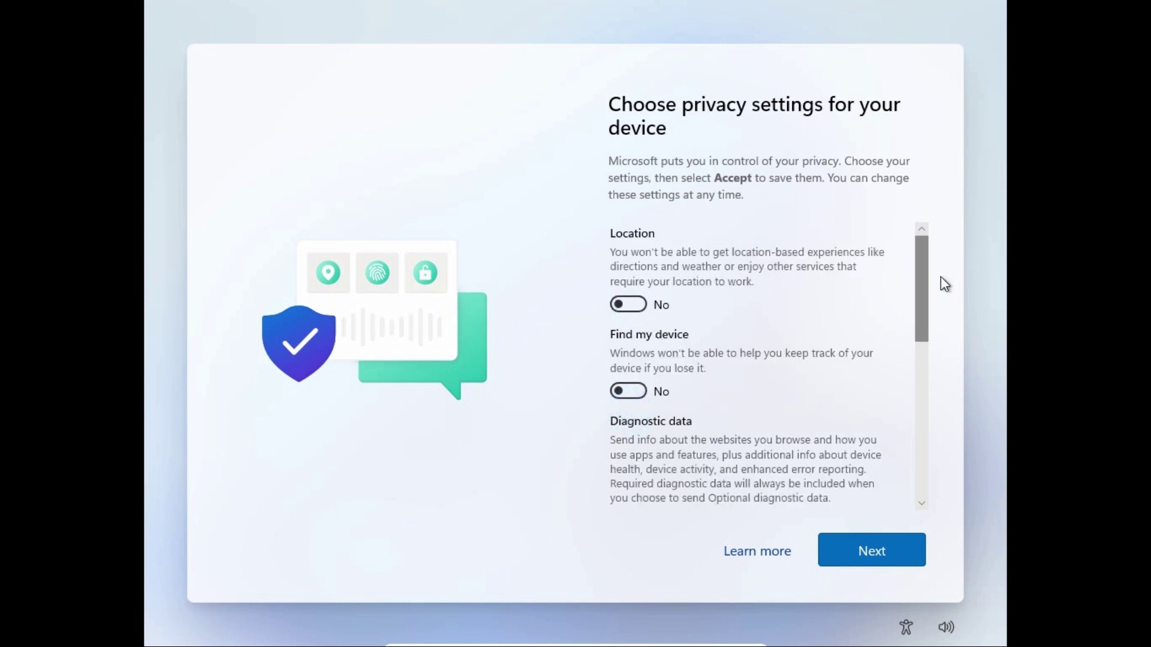
mouse_move(920, 278)
left_mouse_down()
mouse_move(904, 403)
mouse_move(688, 308)
mouse_move(656, 328)
left_mouse_up()
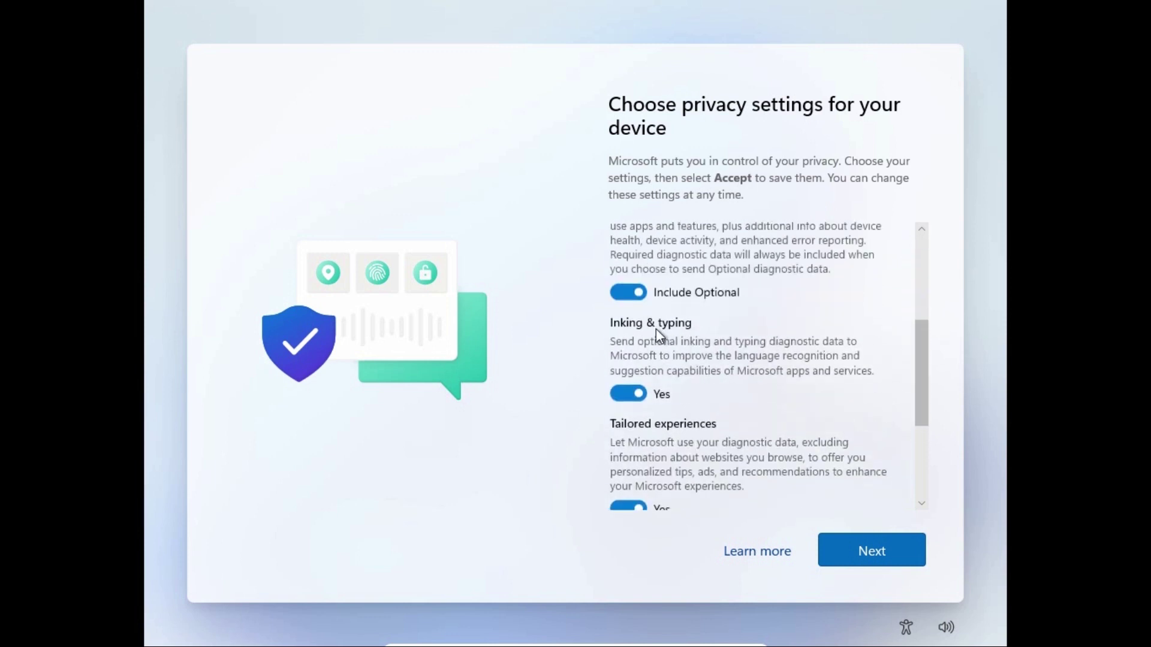
scroll(639, 296, "down", 3)
left_click(629, 304)
left_click(628, 424)
scroll(628, 421, "down", 3)
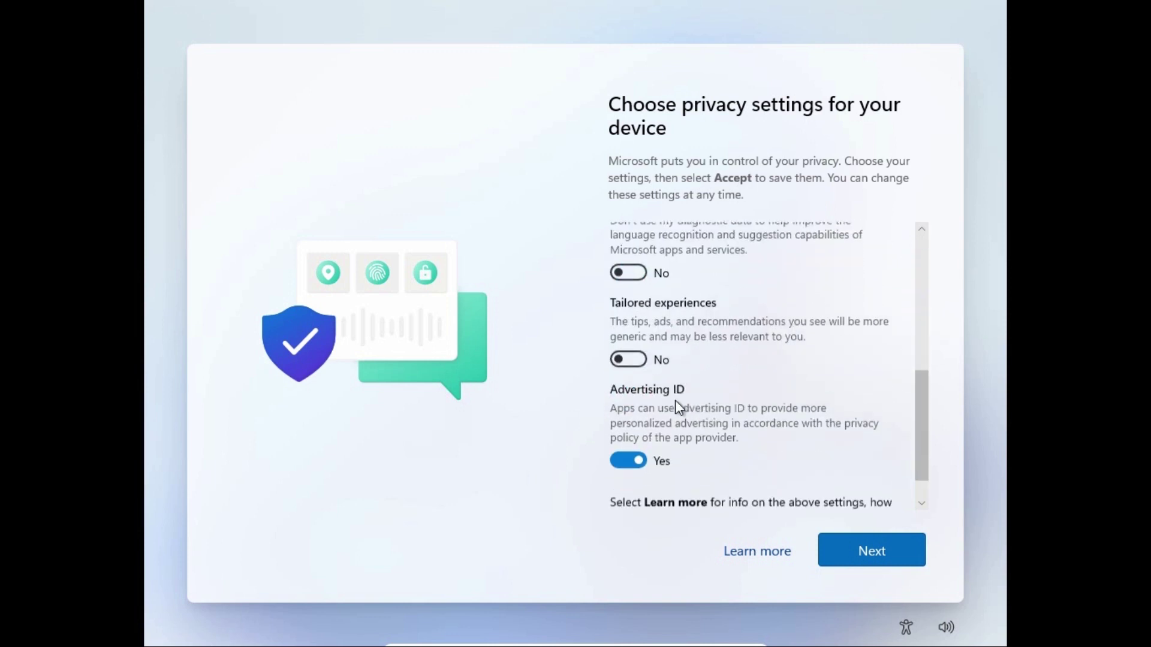
left_click(625, 420)
left_click(879, 544)
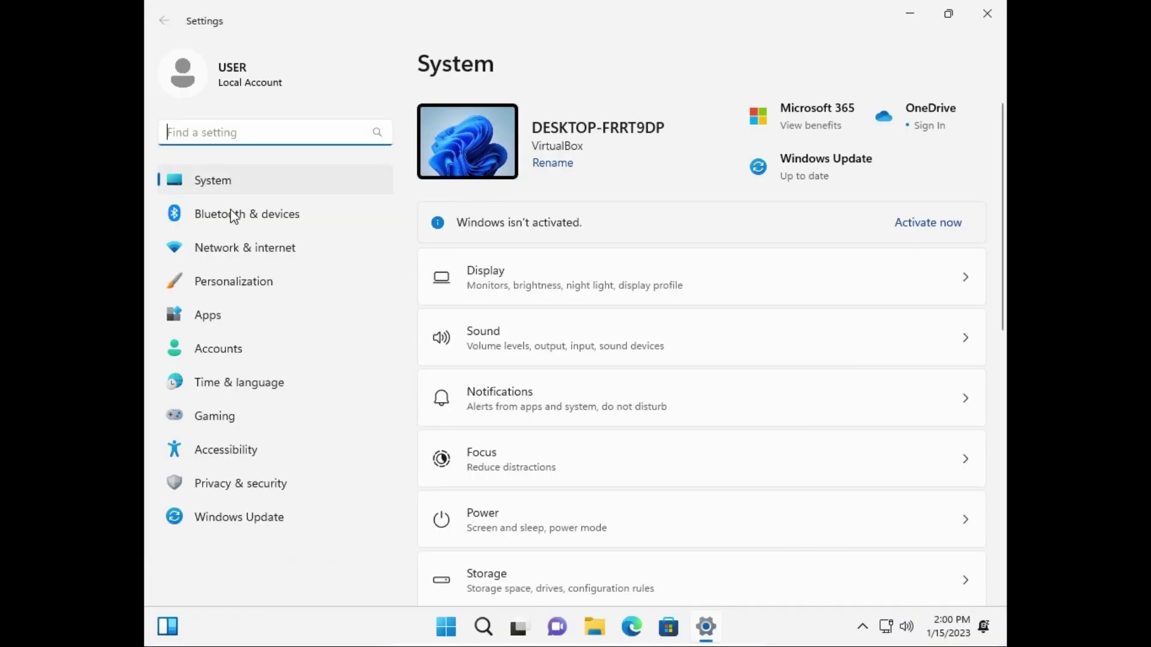
left_click(228, 347)
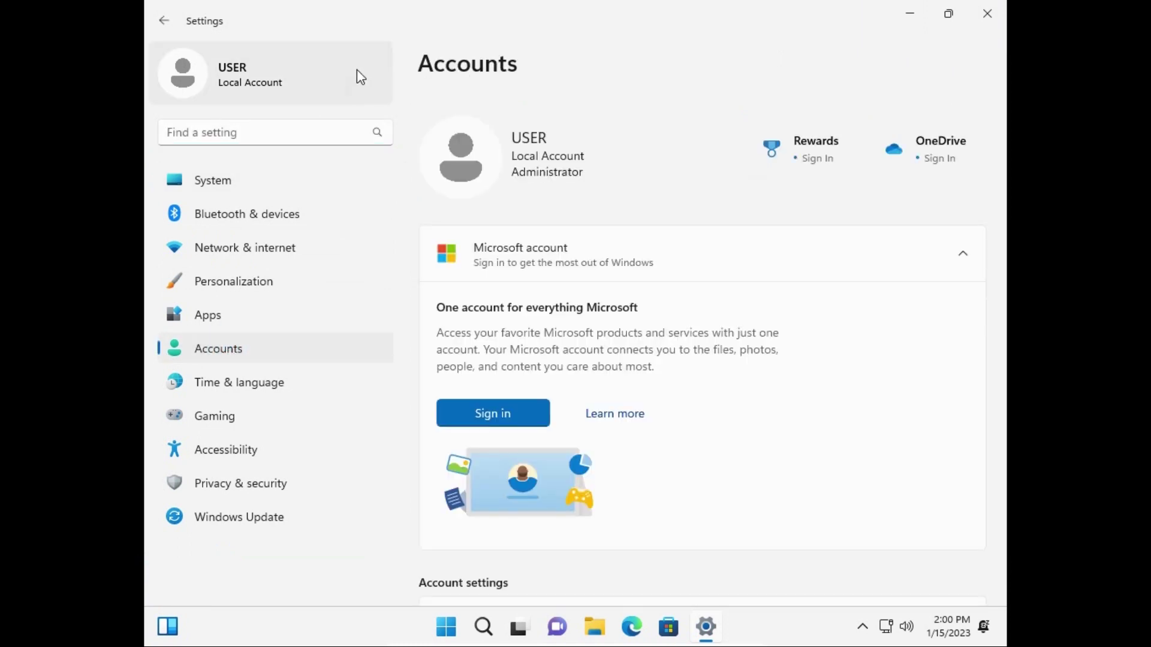